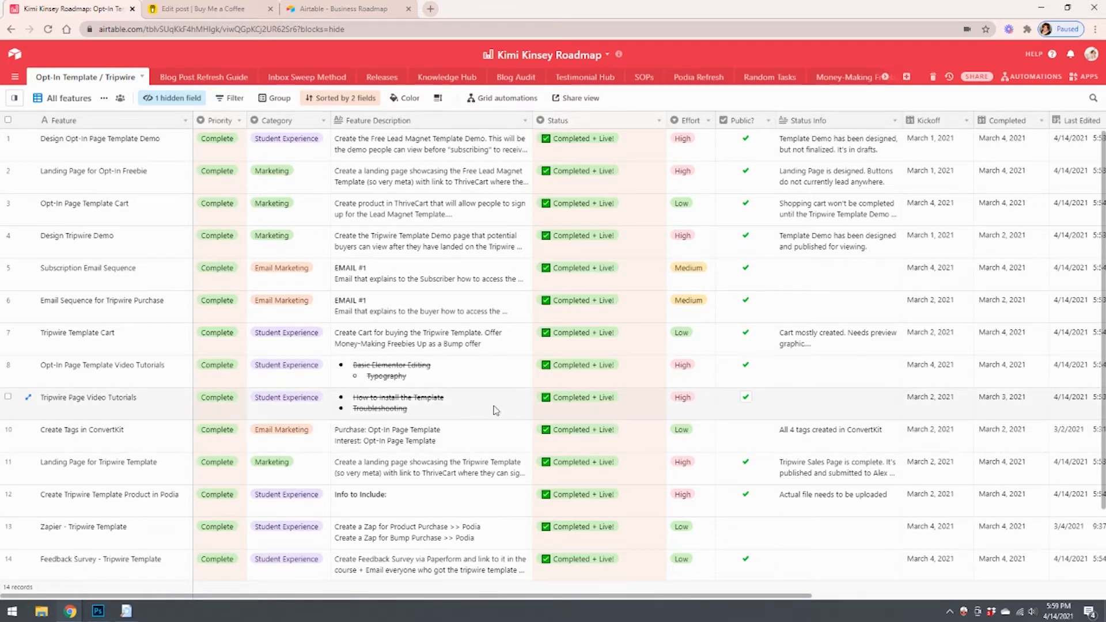
- Read the full Feature Description of the Tripwire Page Video Tutorials record
click(522, 404)
click(524, 399)
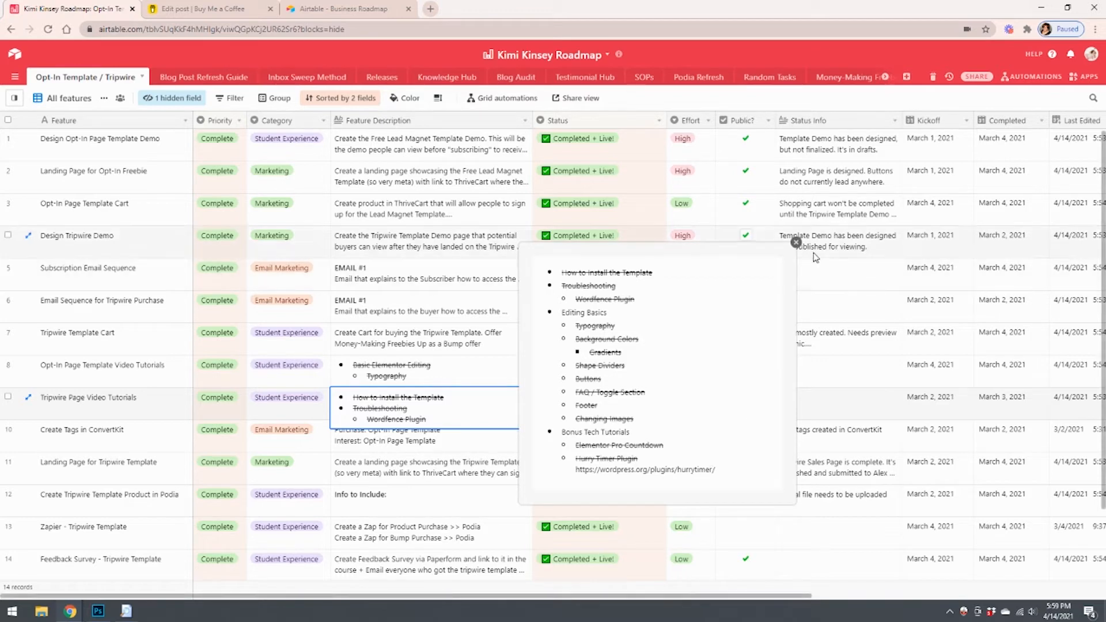
click(795, 242)
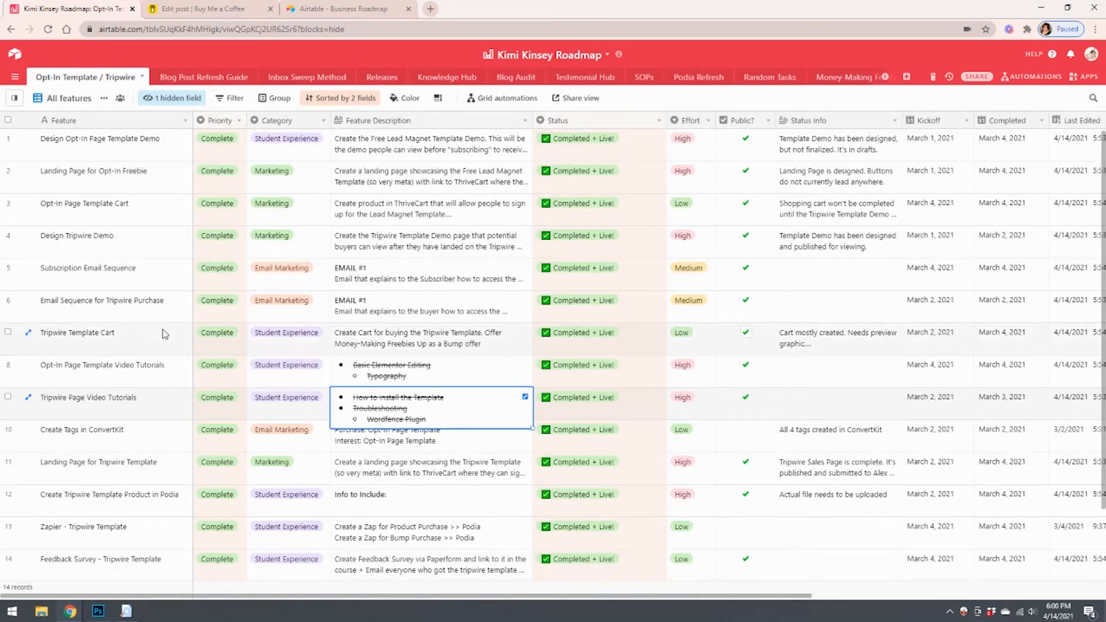
click(164, 408)
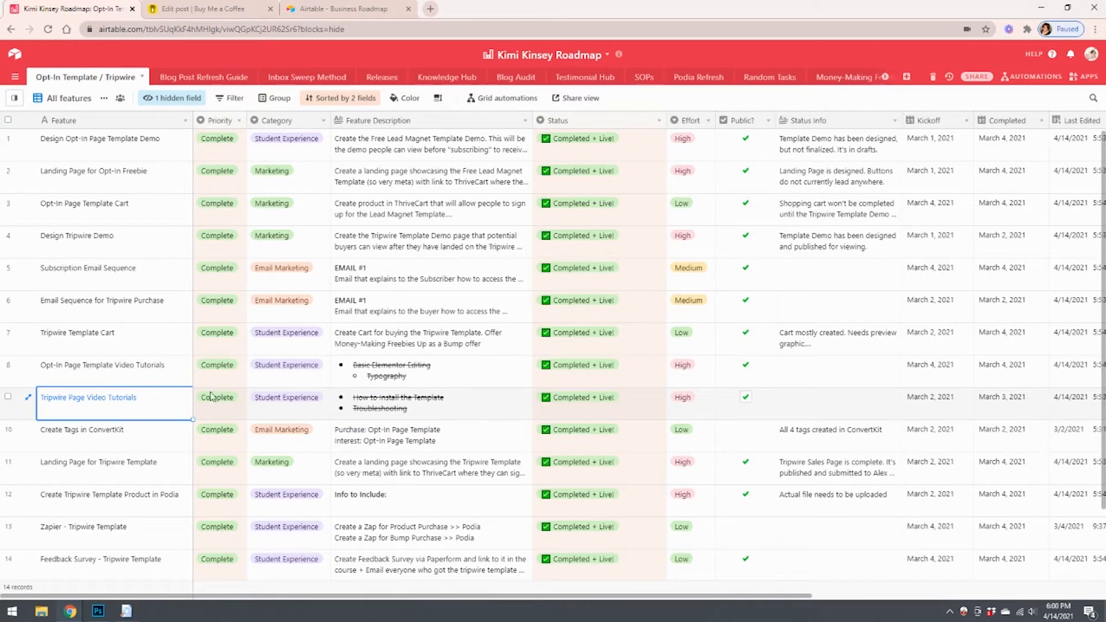
click(479, 412)
click(525, 397)
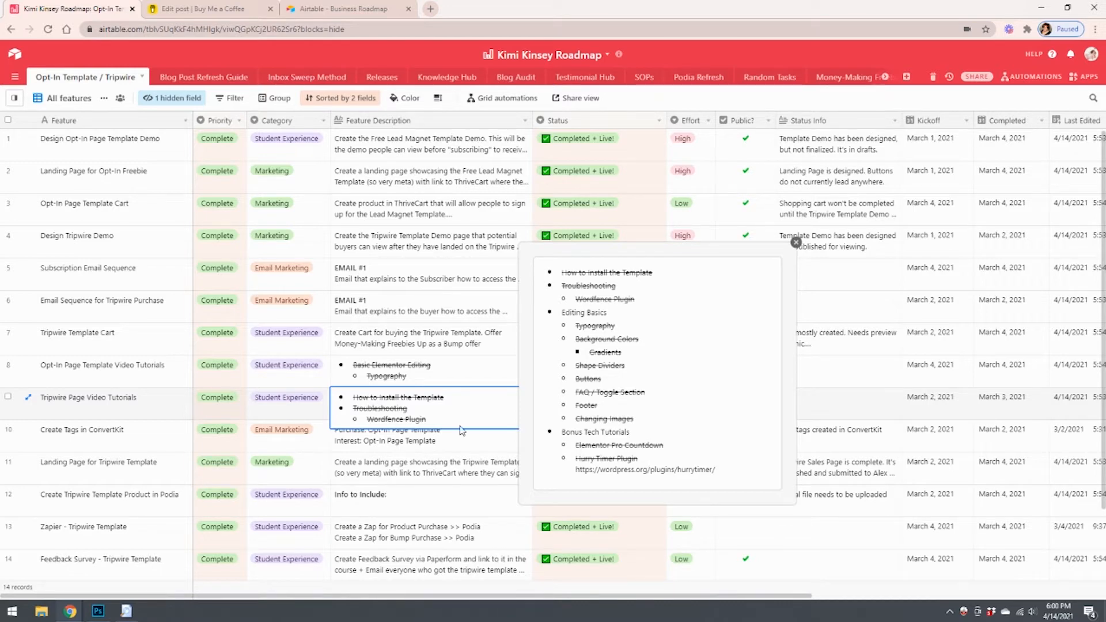
scroll(138, 437, down, 3)
scroll(173, 435, up, 3)
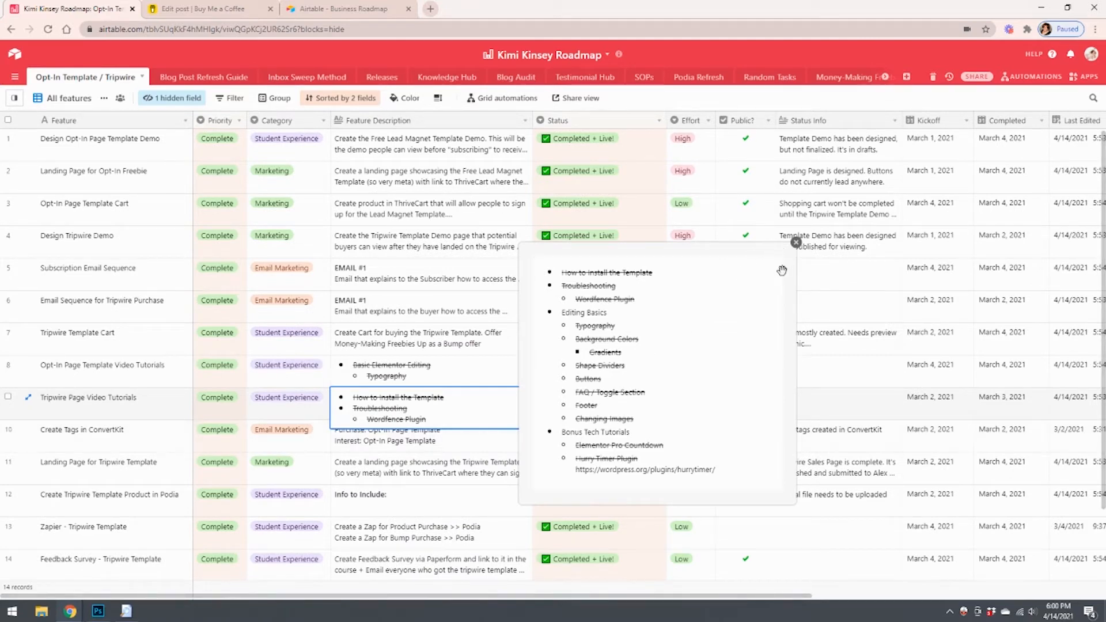
click(795, 242)
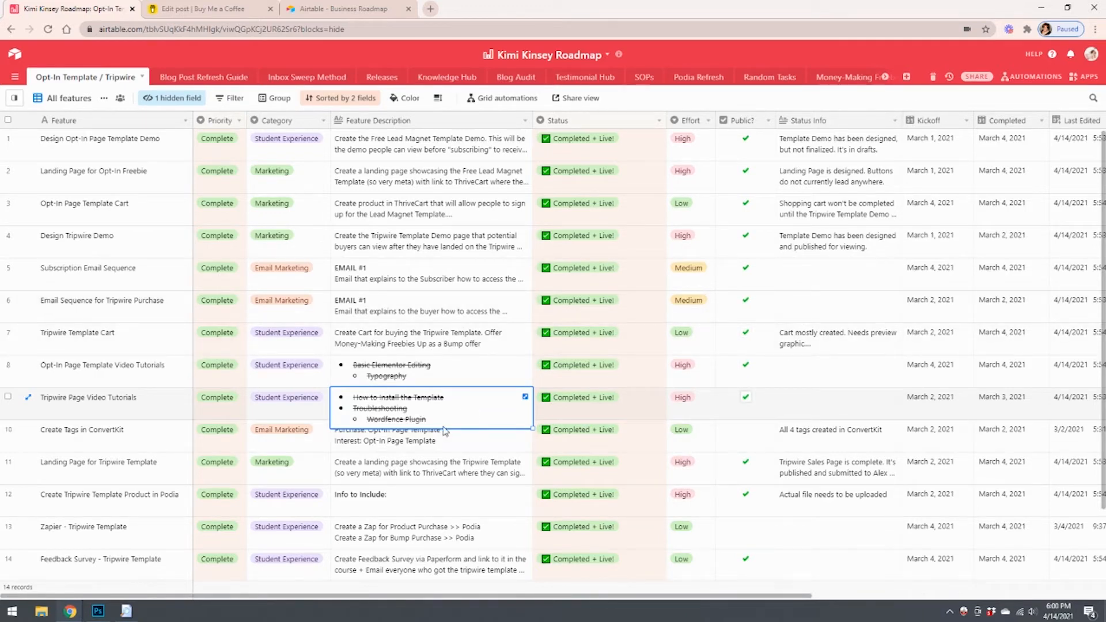
- Review the available Priority options for the Design Opt-In Page Template Demo record without changing its value
click(220, 121)
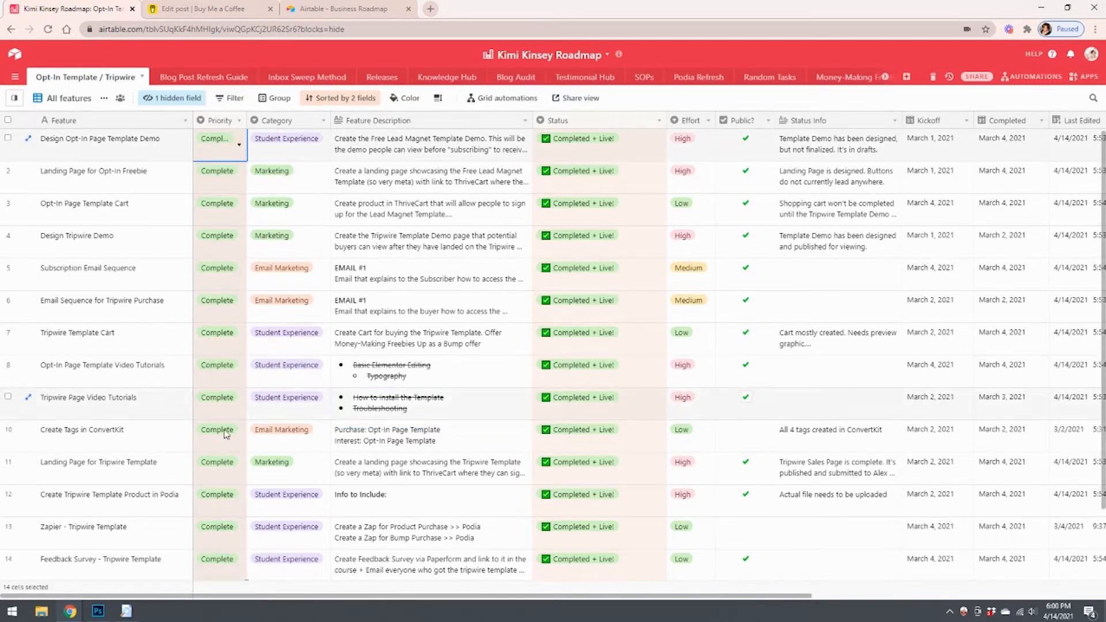
click(239, 145)
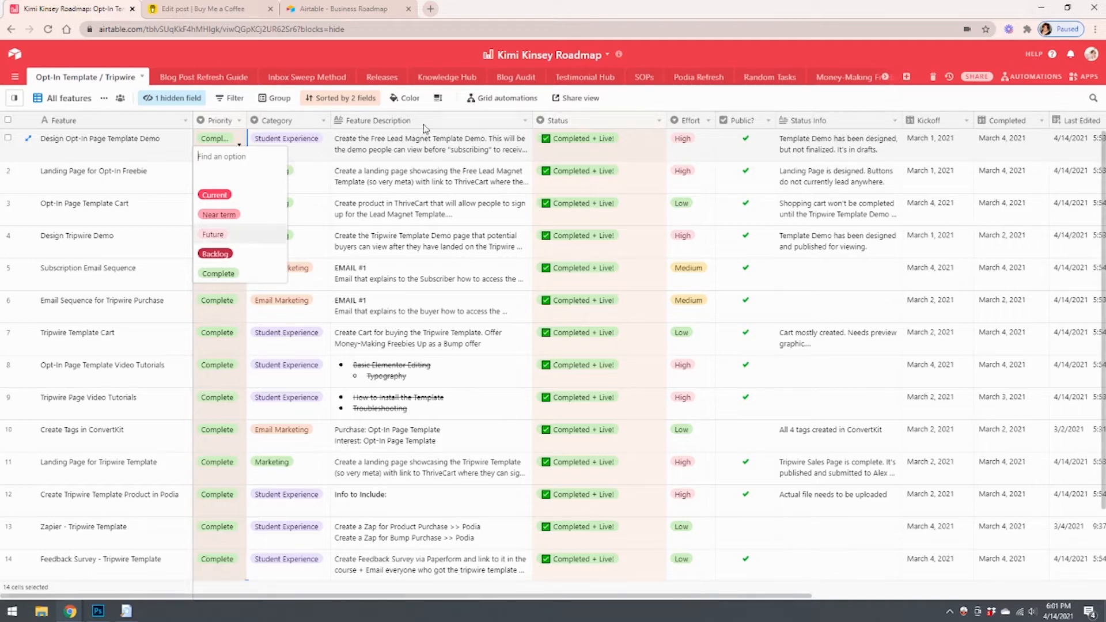
click(304, 56)
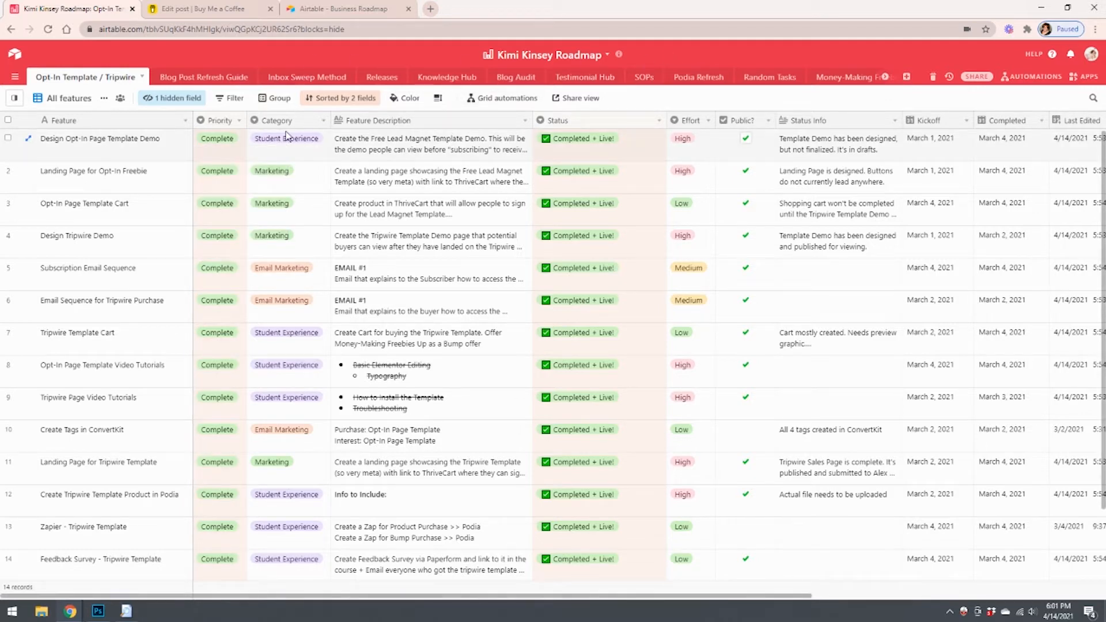
- Review the single-select options in the Category field's type settings, keeping them as they are
click(323, 122)
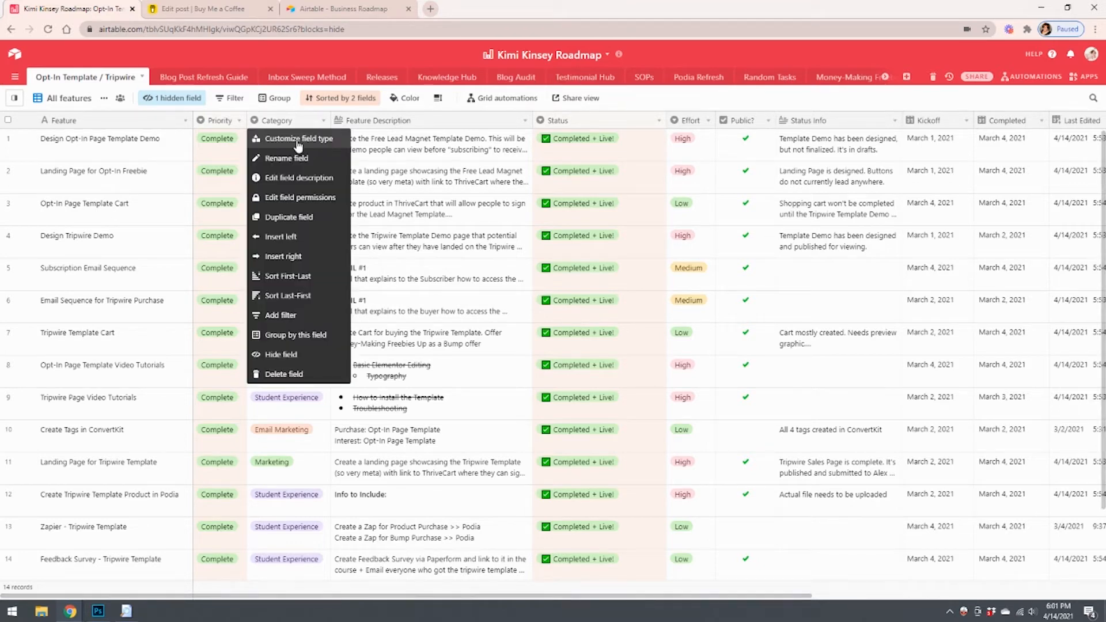
click(323, 139)
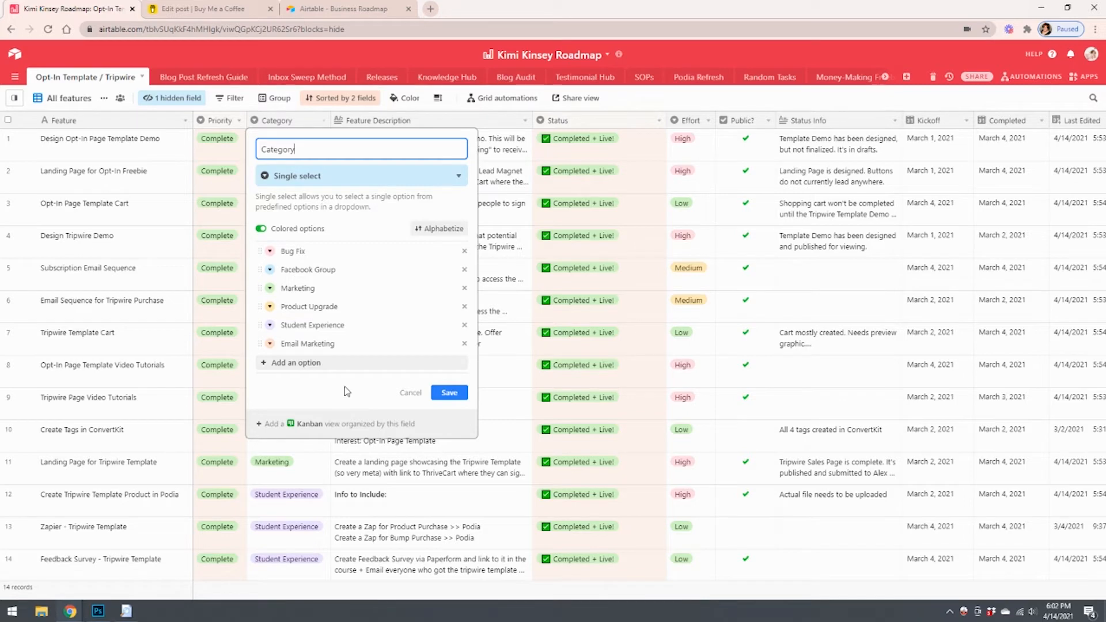
click(449, 392)
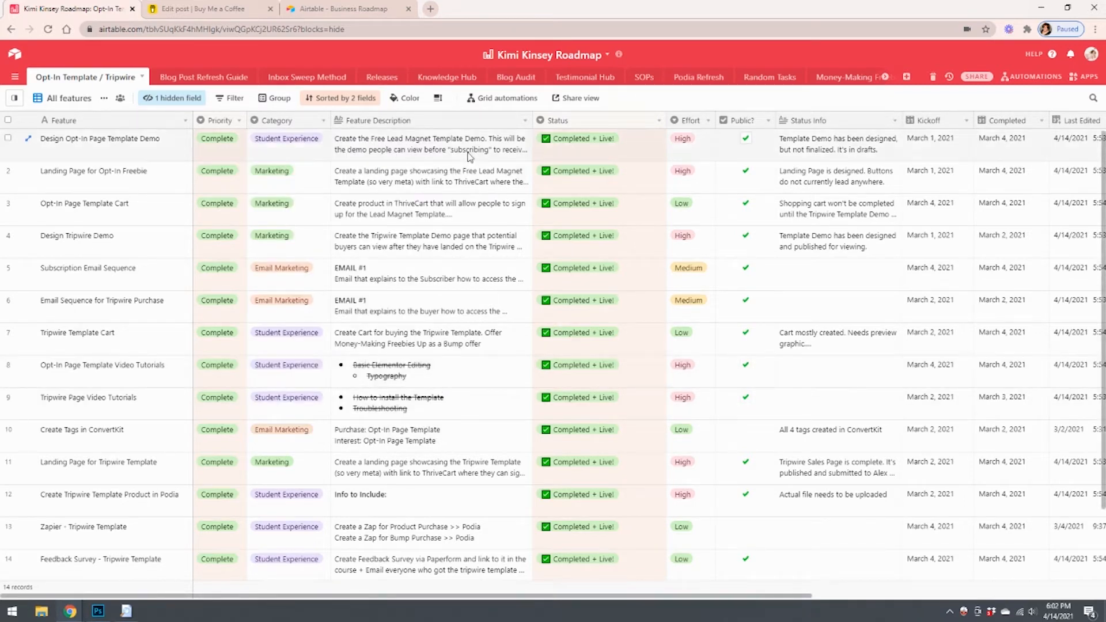
- Review the Status options of the Design Opt-In Page Template Demo record and the remaining columns through Collaboration?
click(620, 142)
click(659, 144)
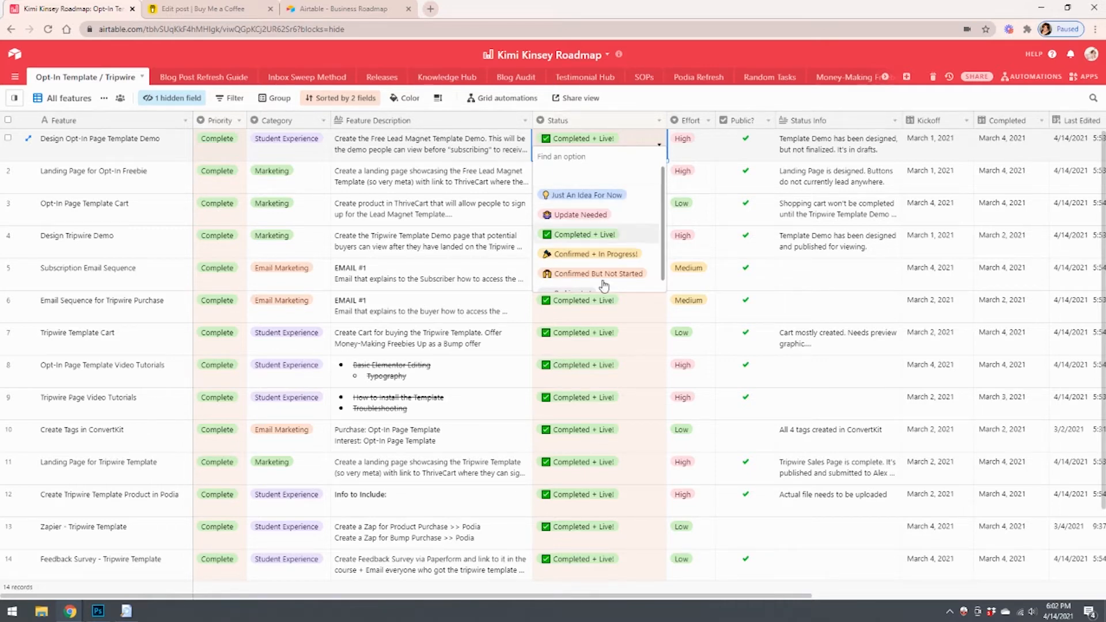
scroll(625, 274, down, 1)
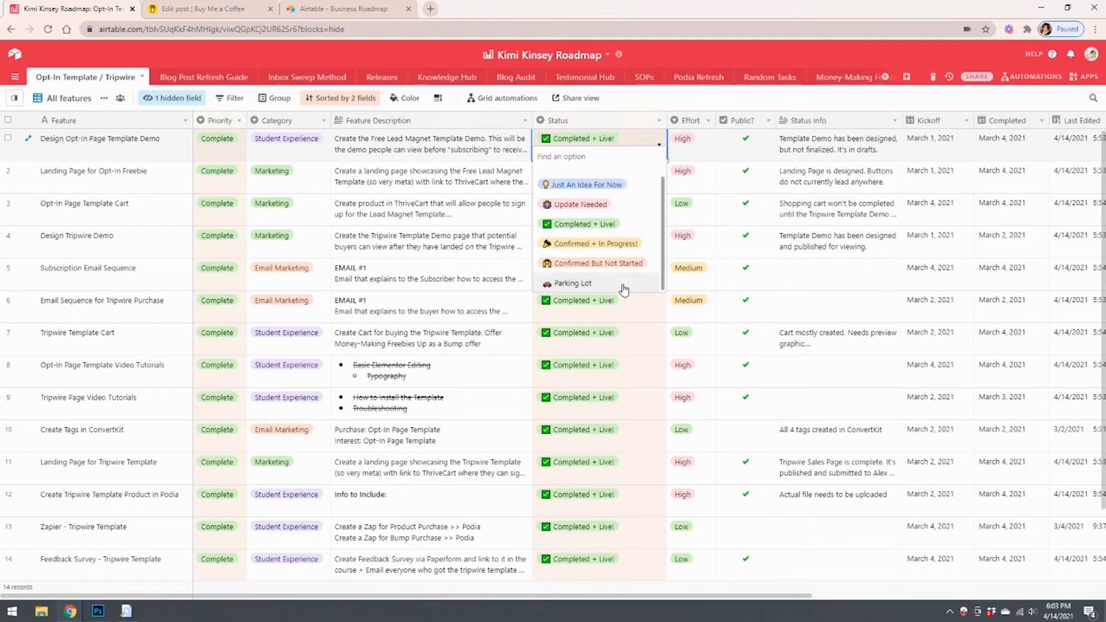
key(Escape)
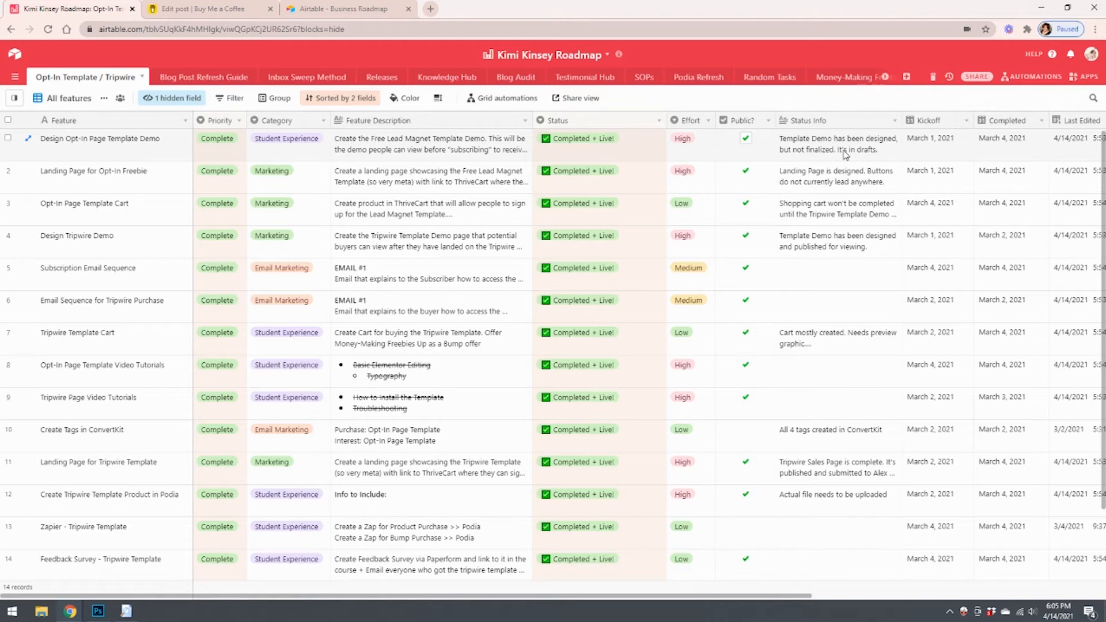
drag(777, 595, 1068, 592)
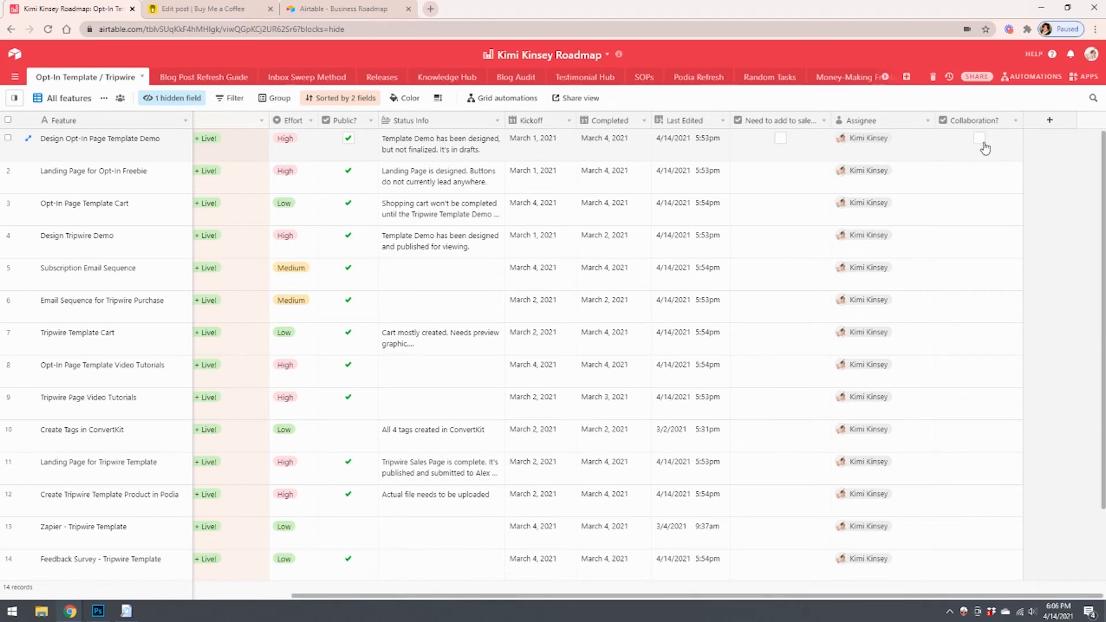
drag(583, 597, 231, 602)
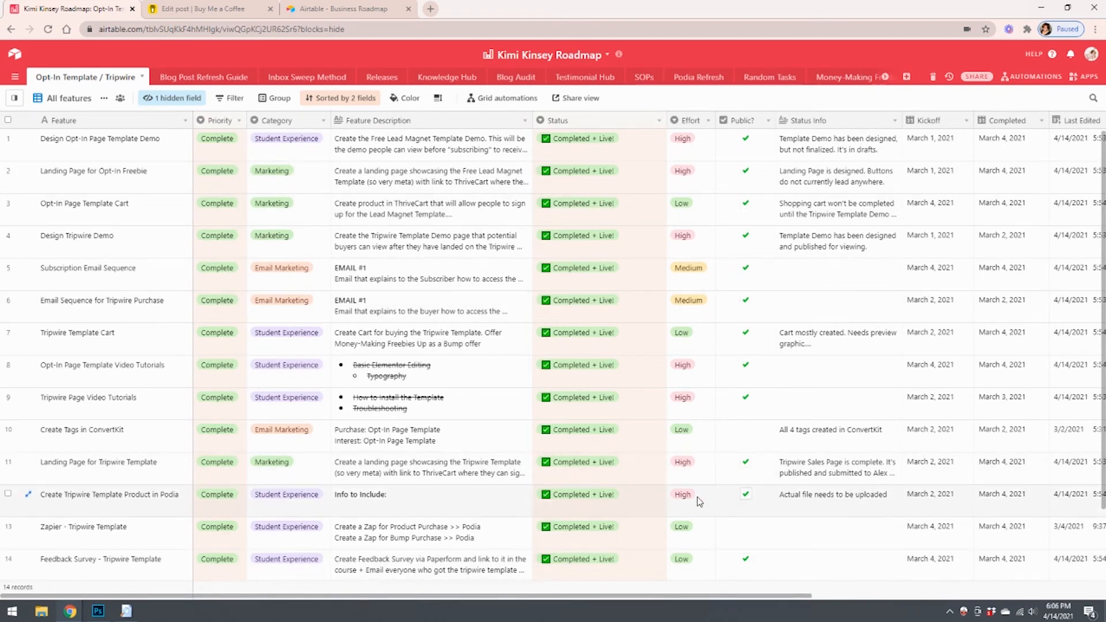
- Look through the Blog Post Refresh Guide, Inbox Sweep Method, Opt-In Template / Tripwire and Testimonial Hub tables
click(231, 77)
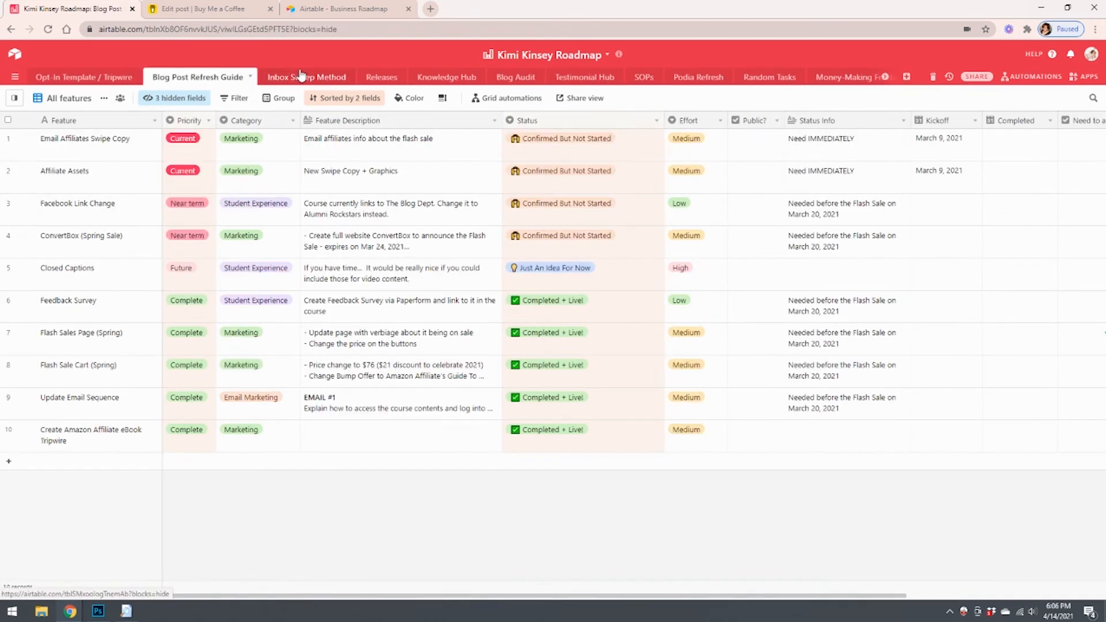
click(300, 77)
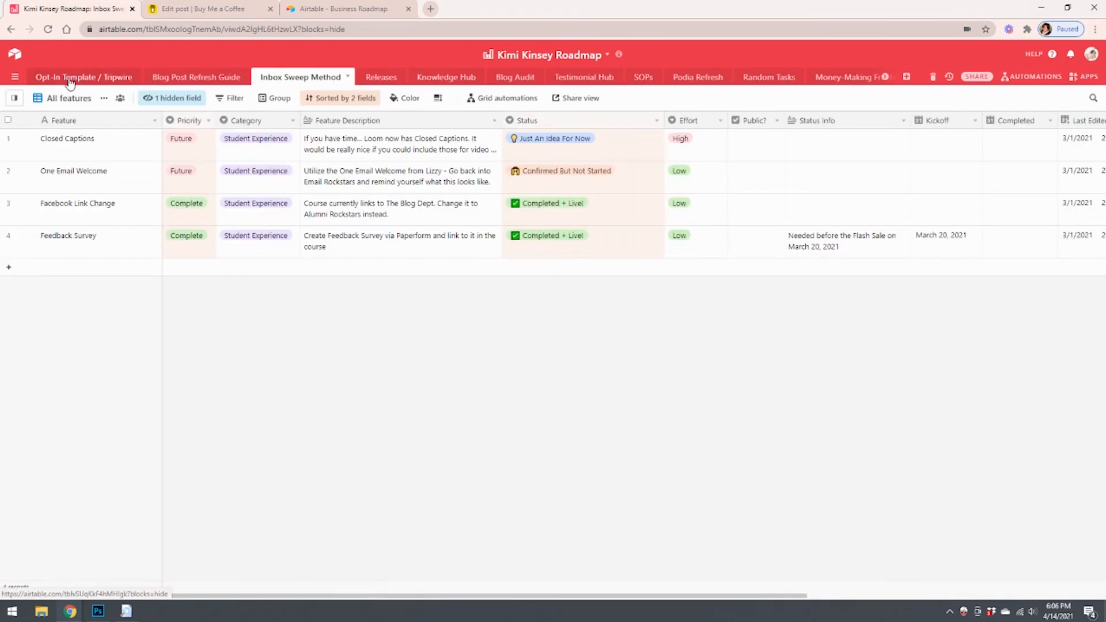
click(70, 80)
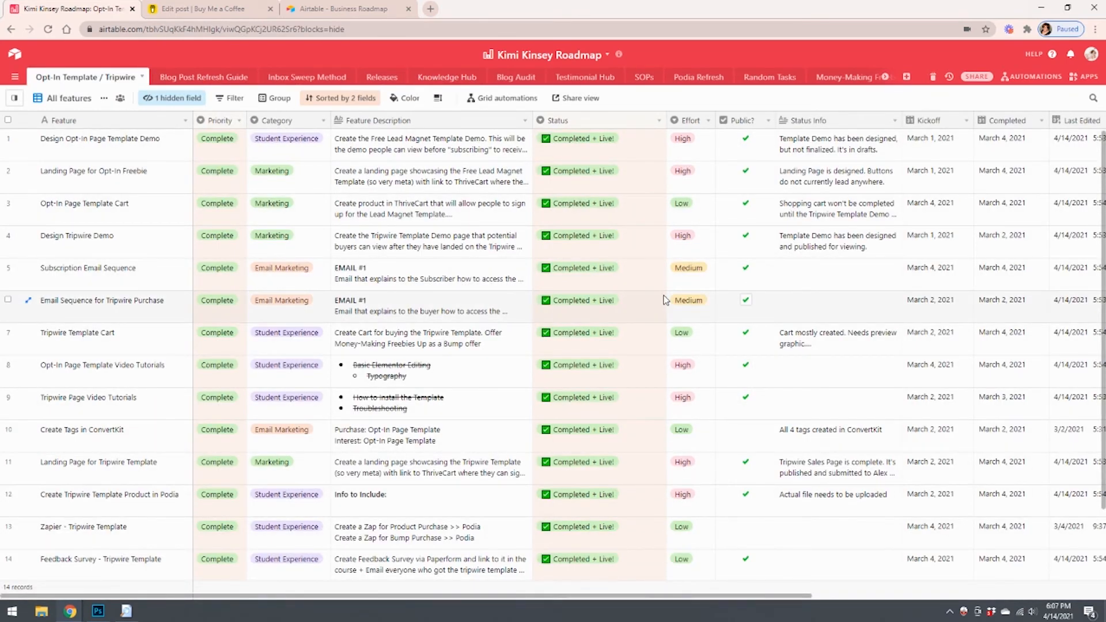
click(596, 77)
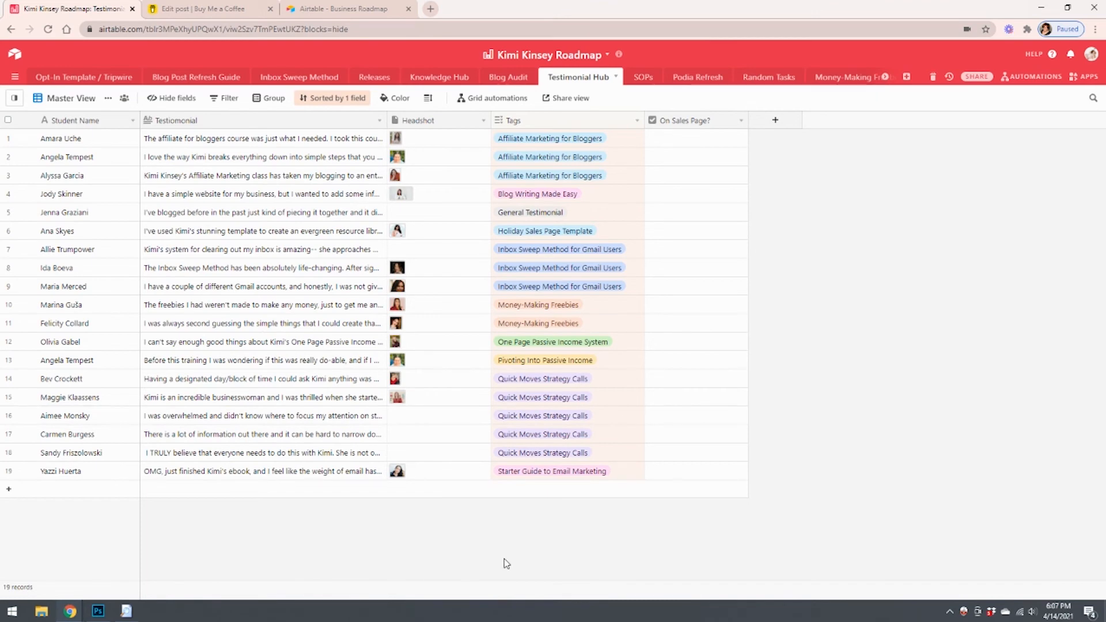
- Switch to the shared Business Roadmap base and show its Project / Offering table with the apps area closed
click(340, 8)
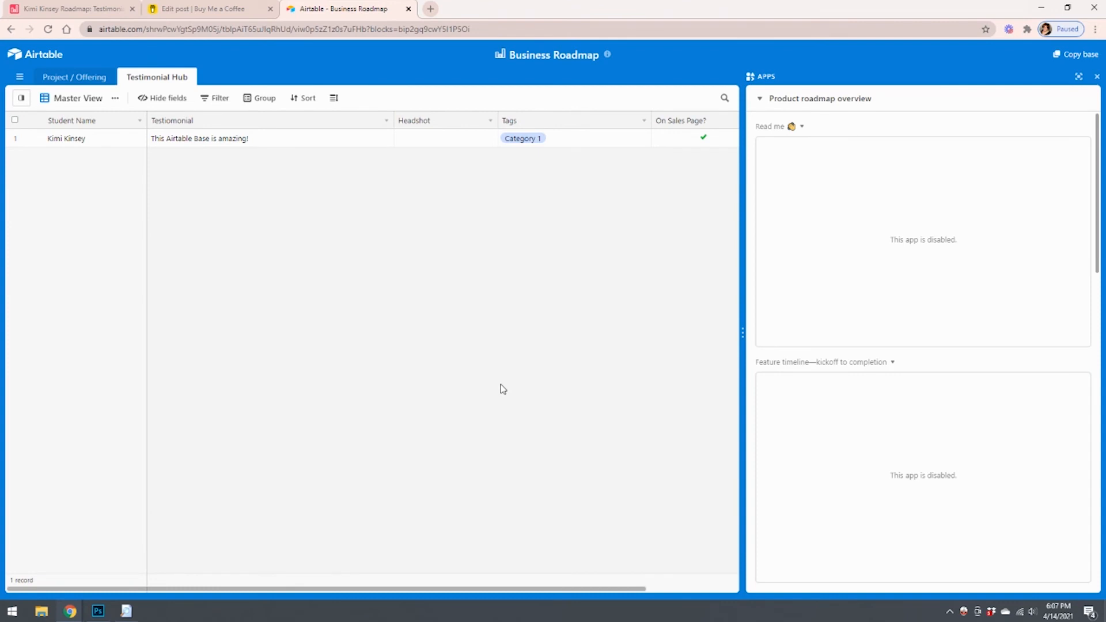
click(81, 77)
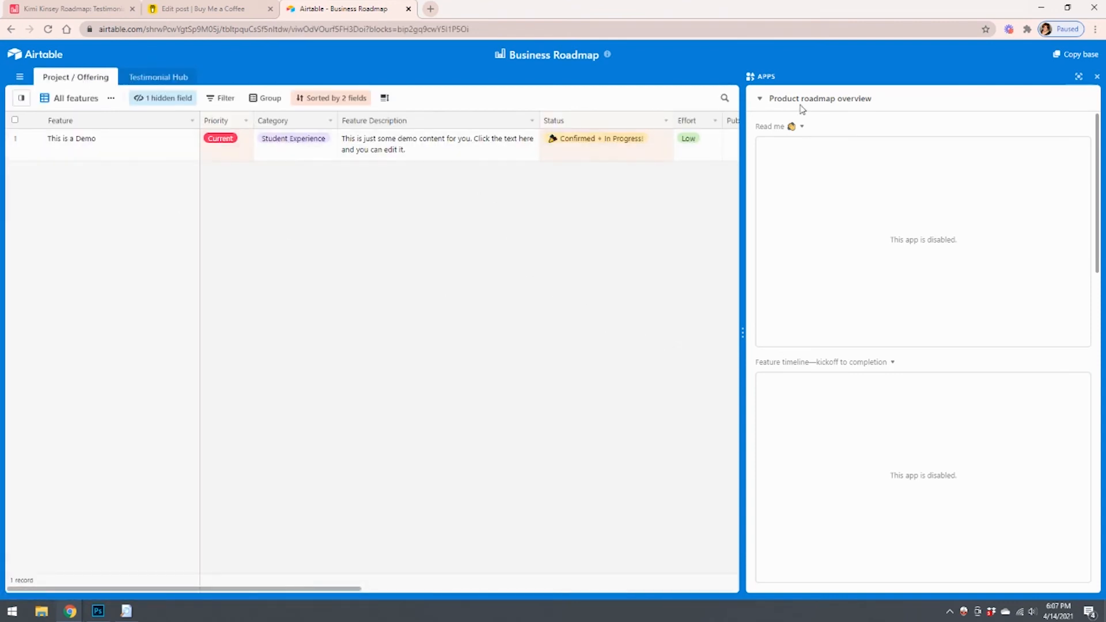
click(1097, 76)
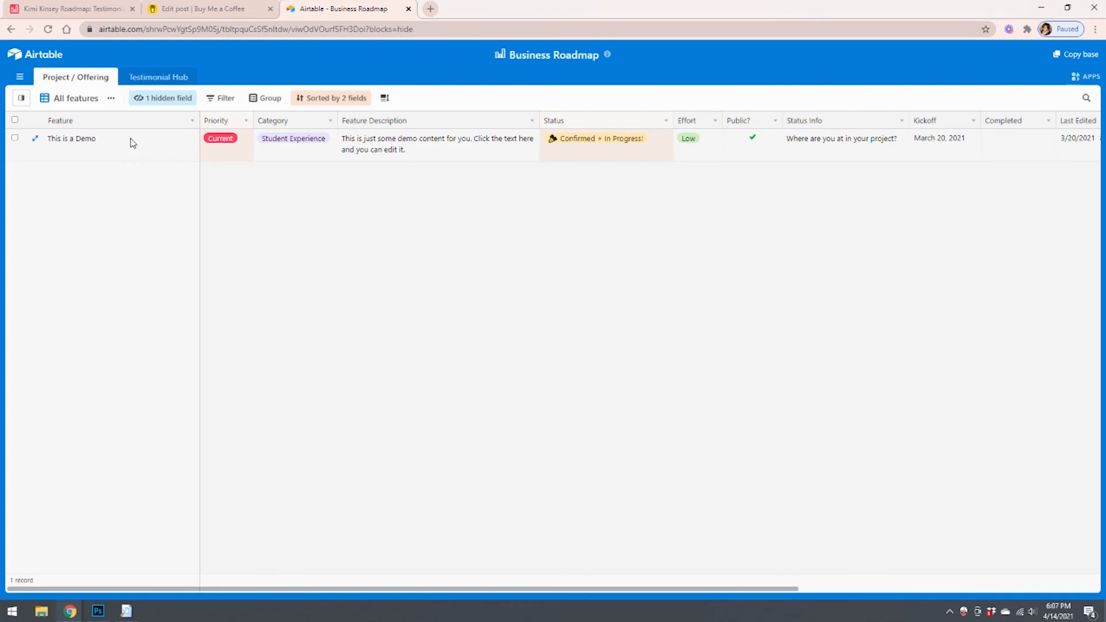
- Expand the This is a Demo record, read through all its fields, and close it
click(36, 138)
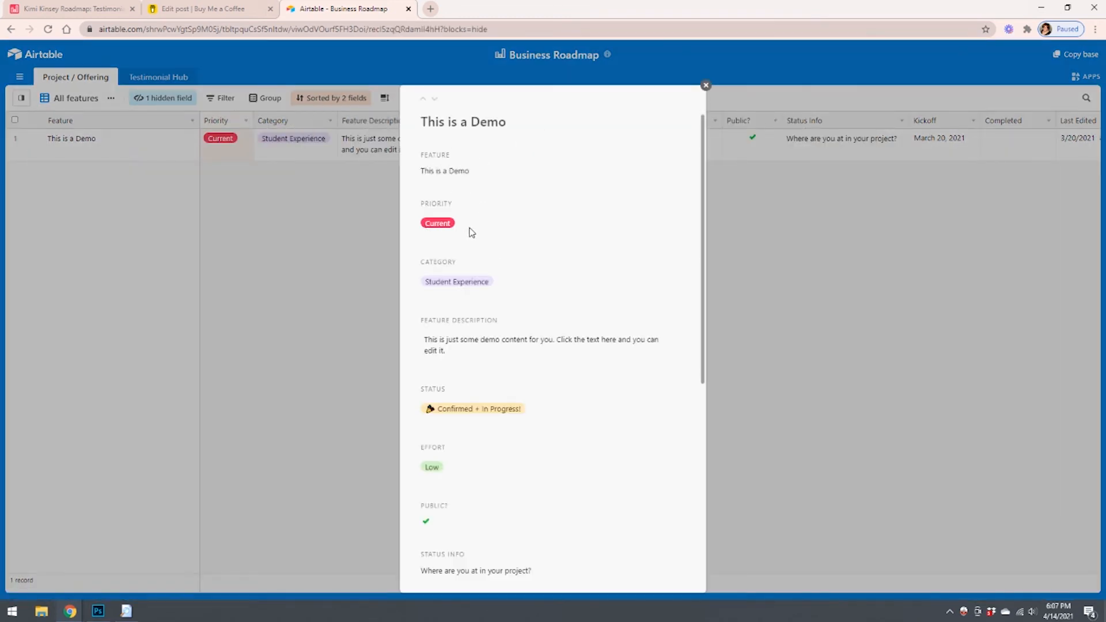
scroll(477, 293, down, 3)
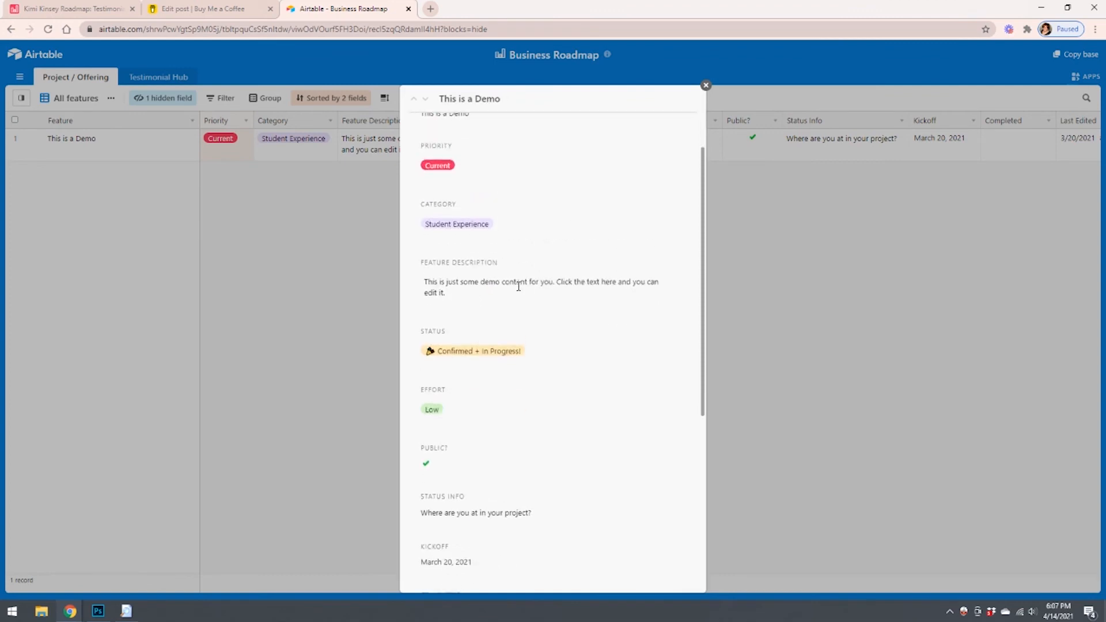
scroll(444, 250, down, 3)
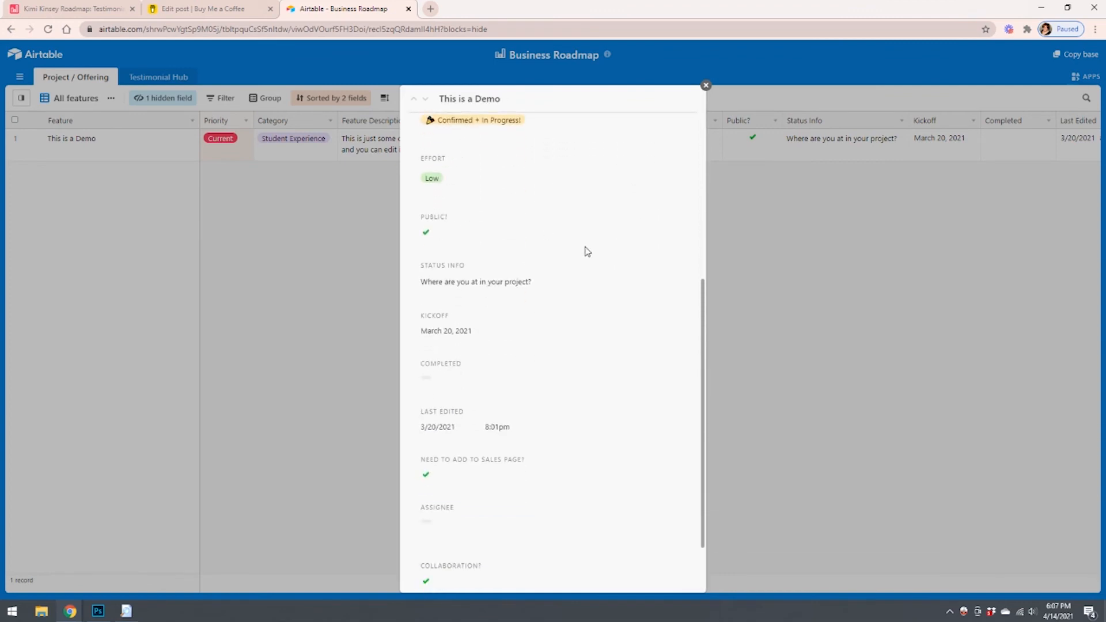
click(306, 421)
- View the demo record's full Feature Description and inspect its Status and Effort cells
click(420, 140)
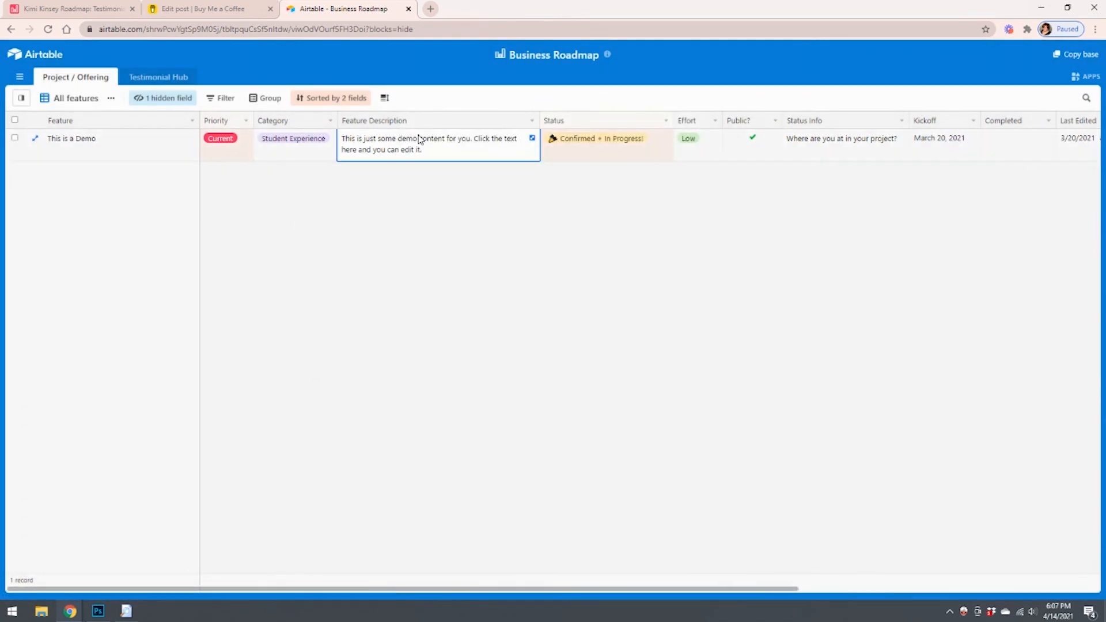
click(532, 139)
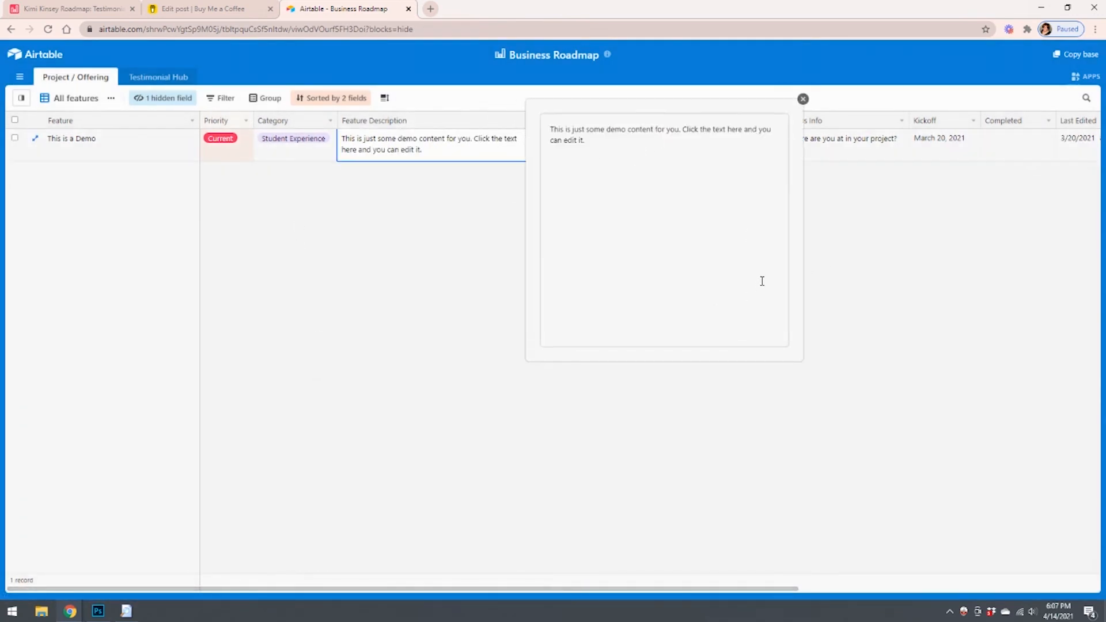
click(804, 100)
click(602, 148)
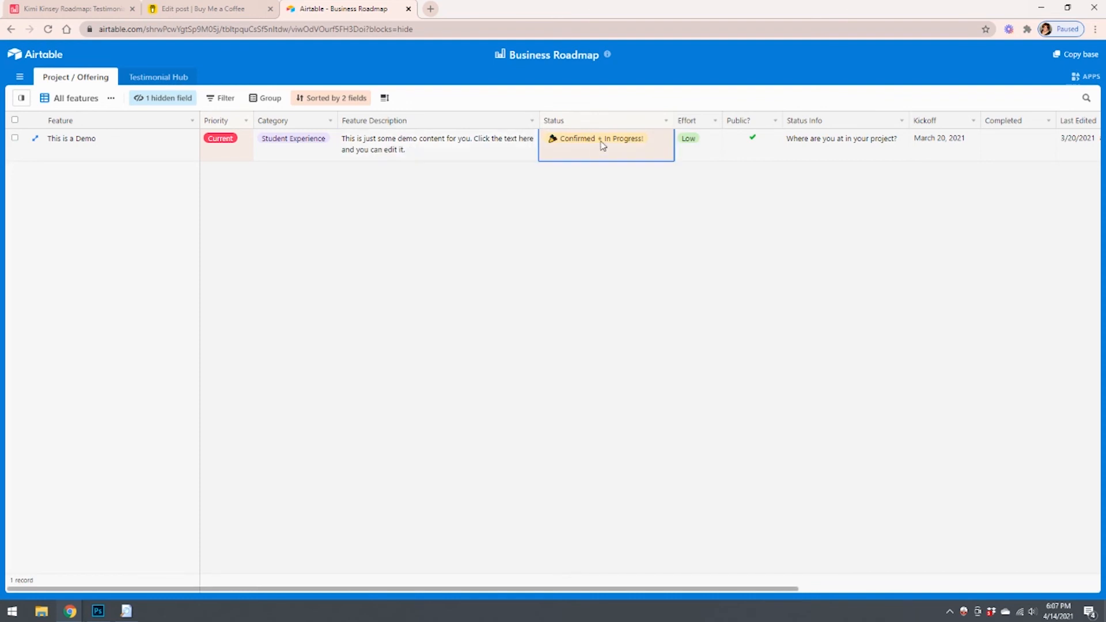
click(690, 139)
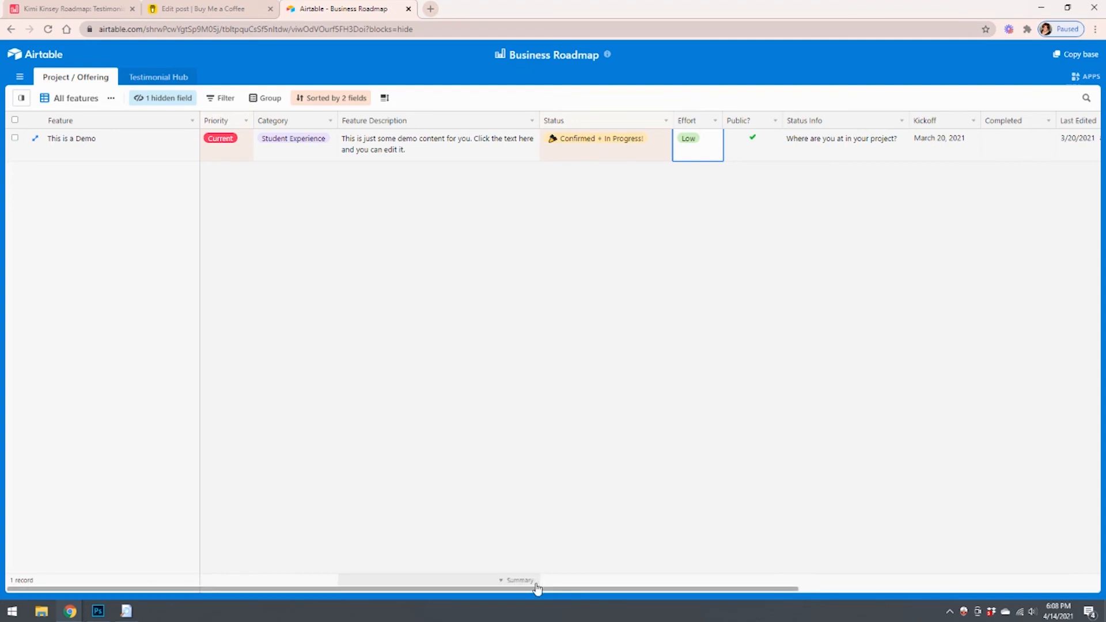
drag(538, 589, 176, 49)
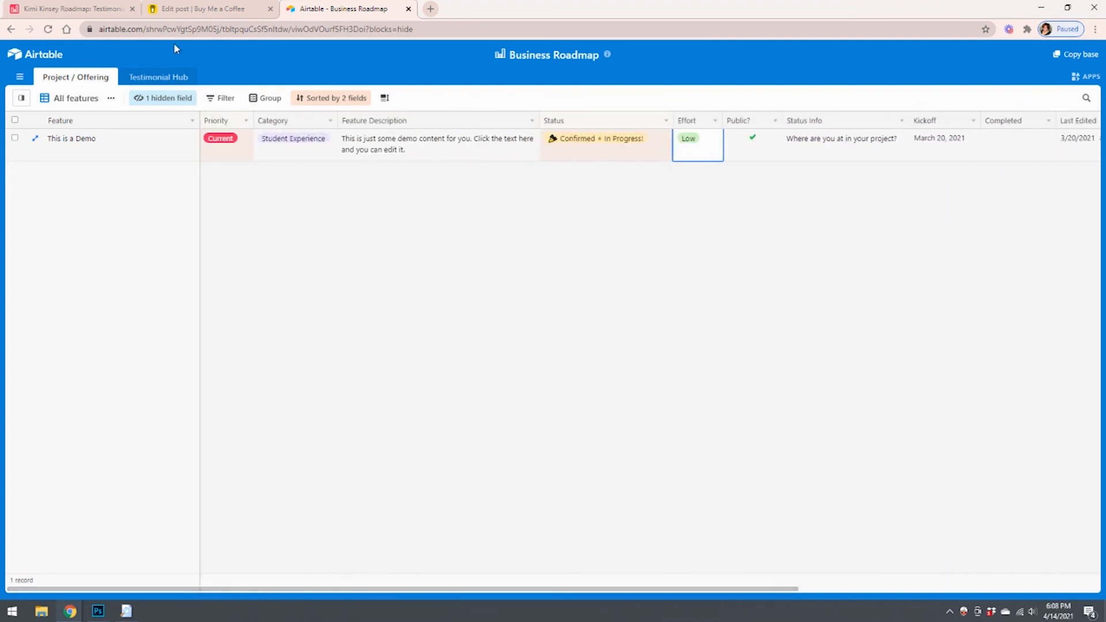
- Show the Business Roadmap's Testimonial Hub table and inspect the sample record's Headshot and Tags cells
click(158, 76)
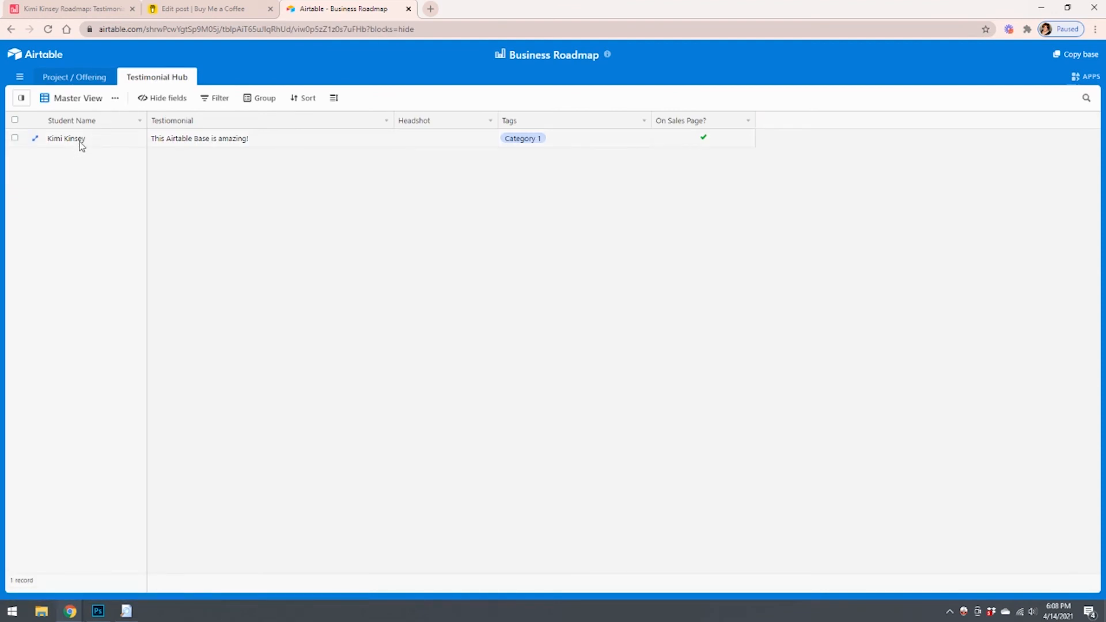
click(426, 144)
click(589, 137)
- Switch to the Buy Me a Coffee post editor and place the cursor at the end of the Airtable base quote
click(213, 9)
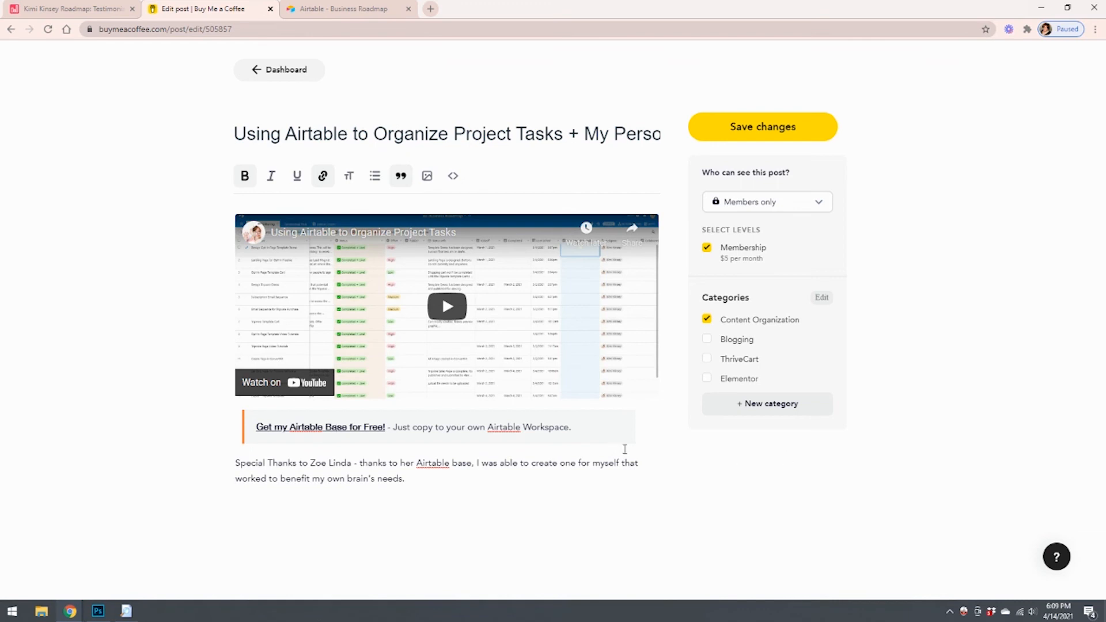
click(658, 436)
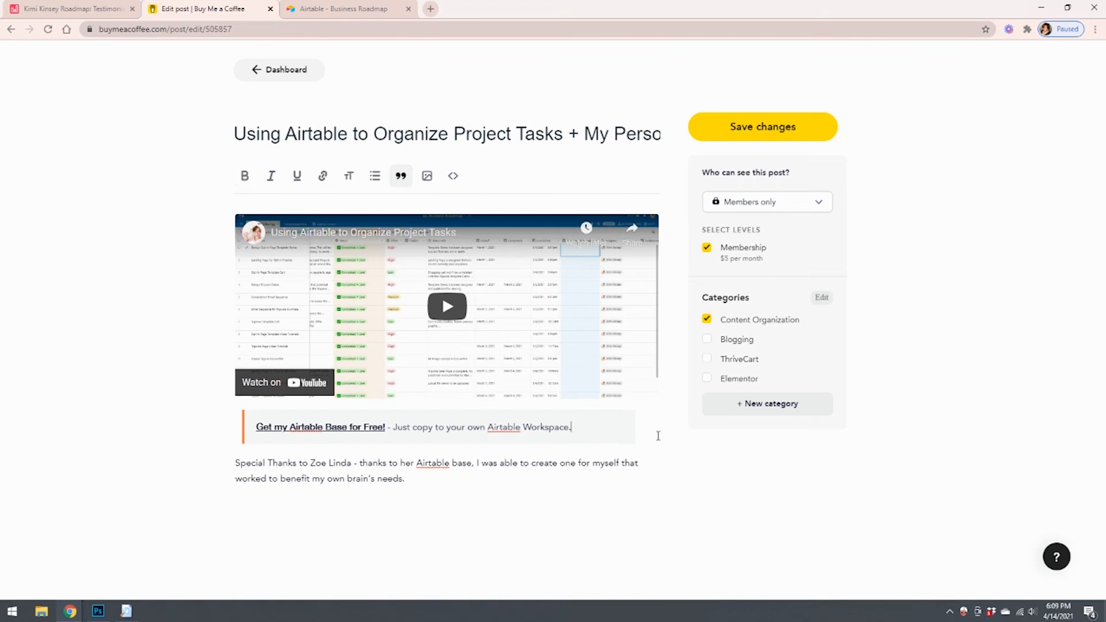